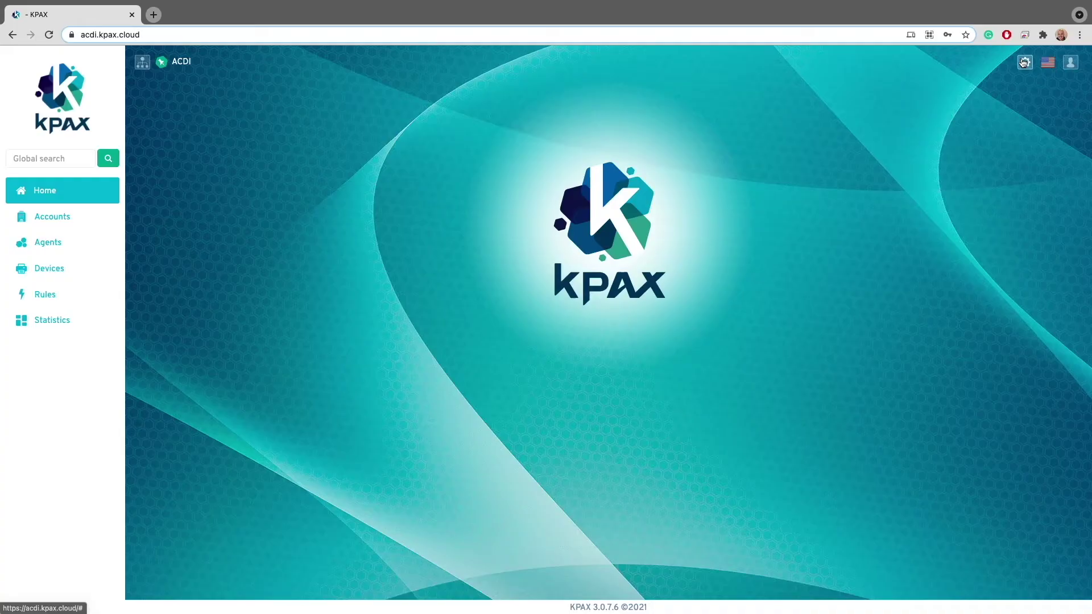
# Open the user management list and examine its search, grouped actions and management options.
pyautogui.click(630, 310)
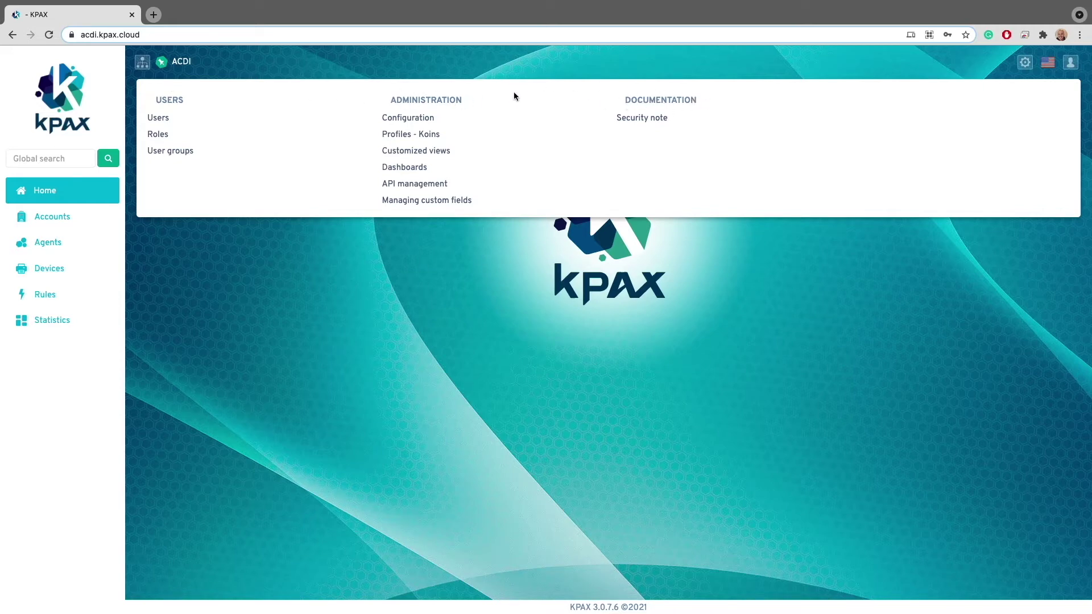
pyautogui.click(199, 124)
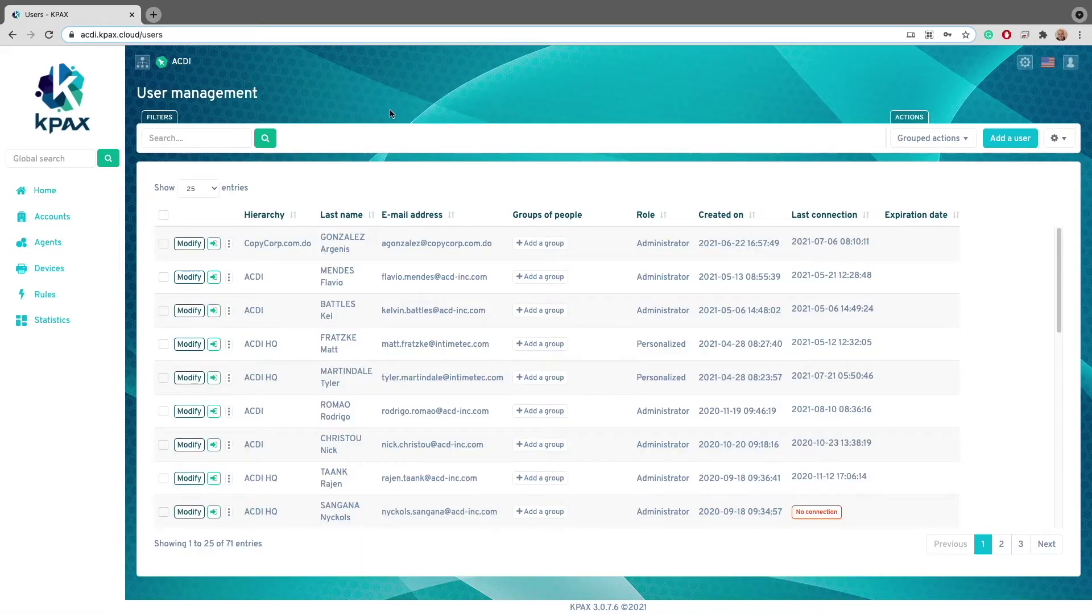
pyautogui.click(210, 134)
pyautogui.click(322, 95)
pyautogui.click(969, 143)
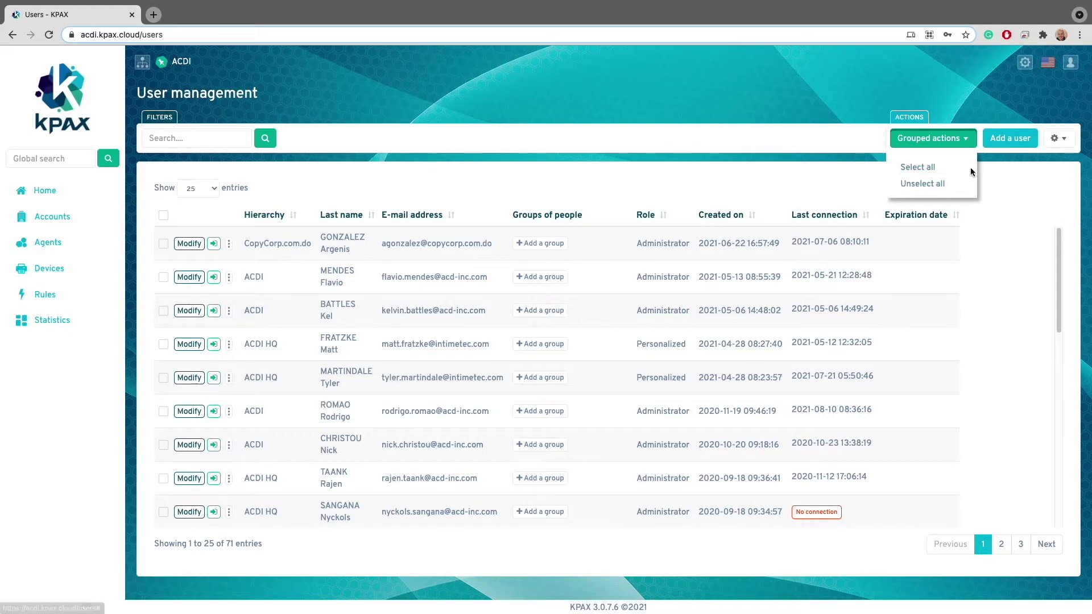
pyautogui.click(1012, 135)
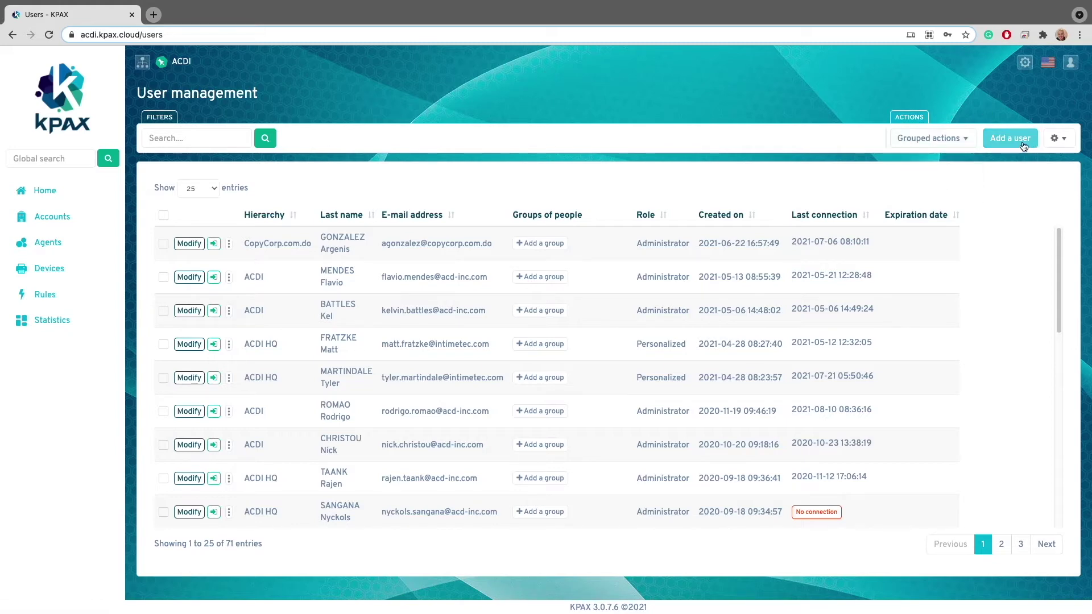
pyautogui.click(1071, 146)
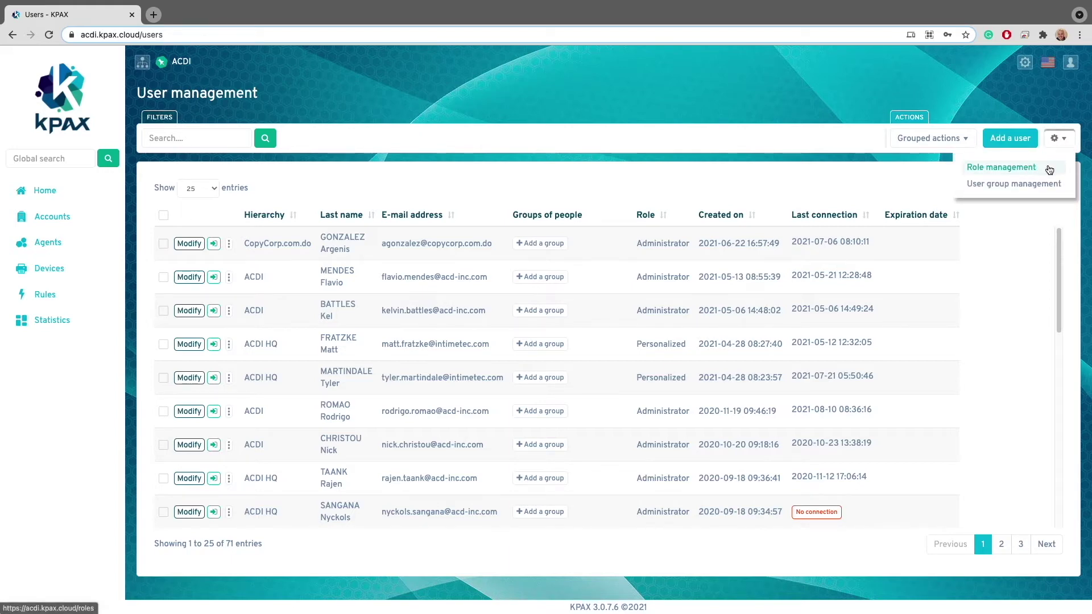
pyautogui.click(1016, 239)
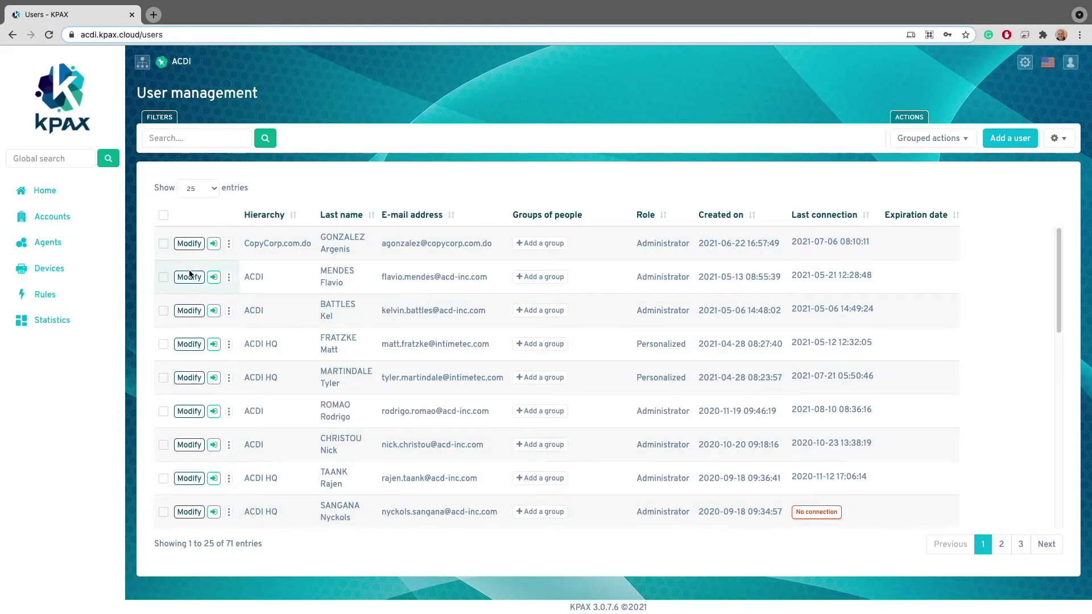
# Check the second listed user's extra actions, log in as that user and end the impersonated session.
pyautogui.click(228, 277)
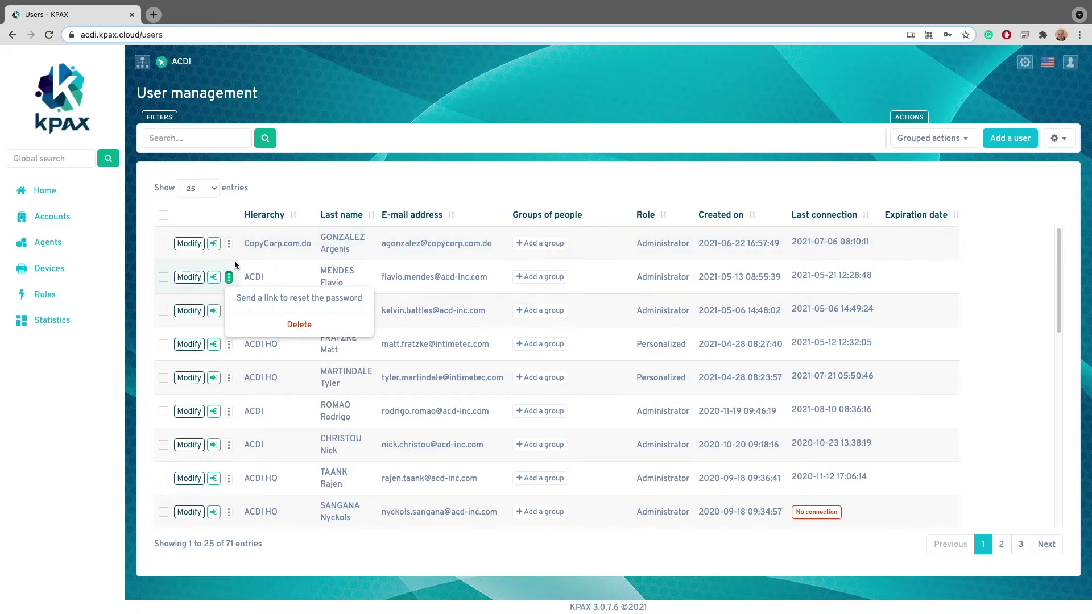
pyautogui.click(215, 277)
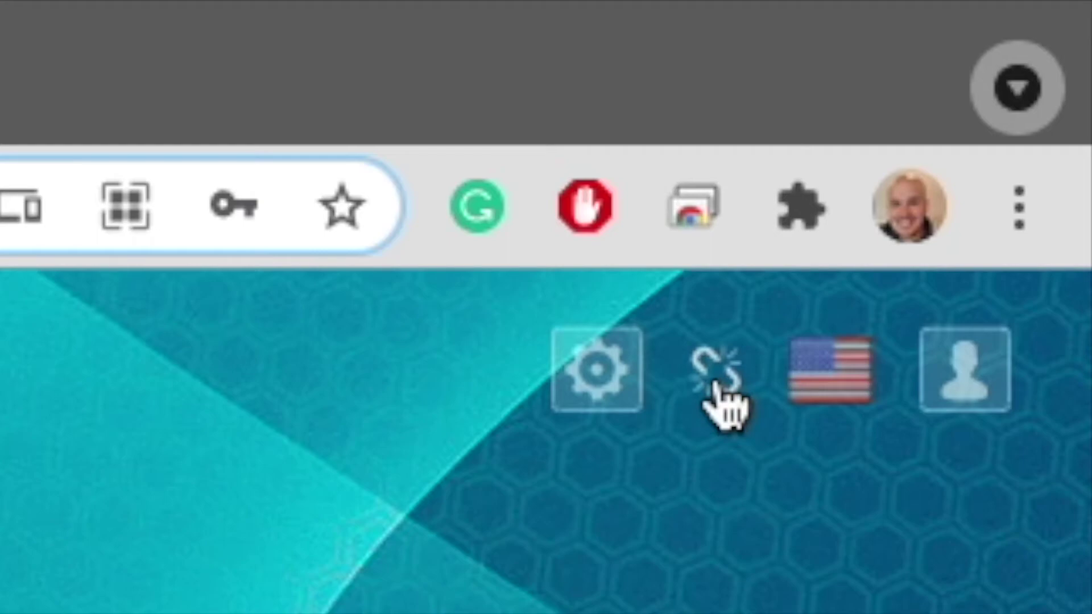
pyautogui.click(717, 392)
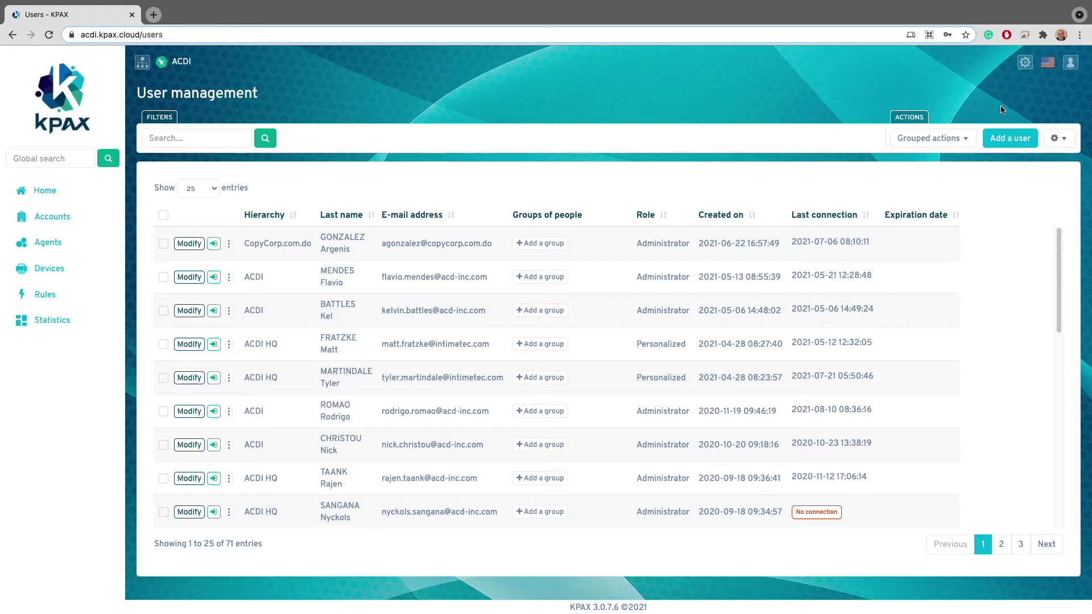
# Open the form for adding a user and examine its name and connection level fields.
pyautogui.click(1004, 151)
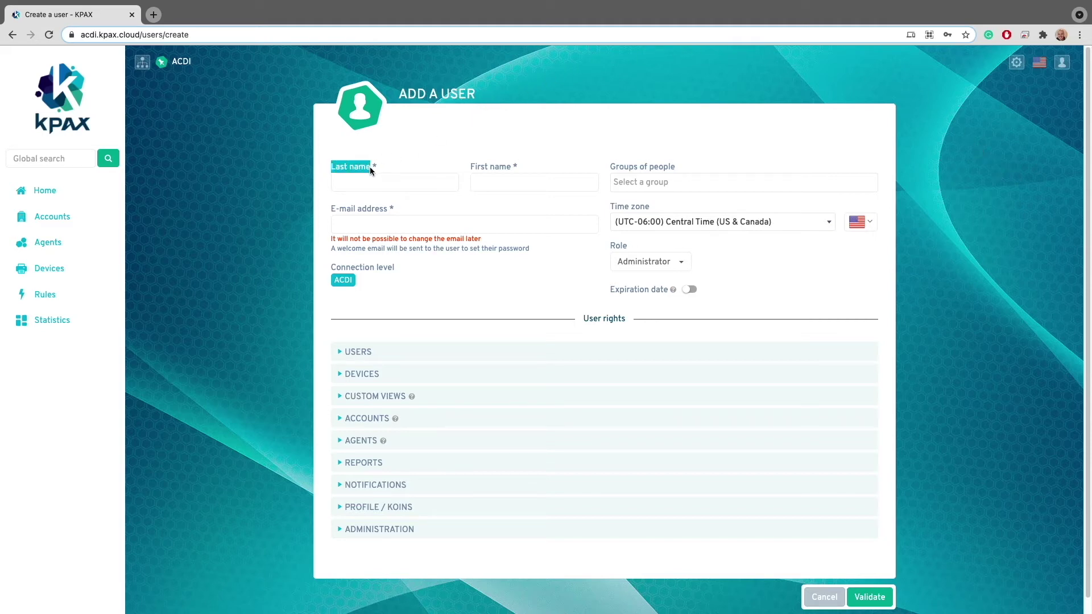
pyautogui.click(474, 167)
pyautogui.moveTo(327, 264); pyautogui.dragTo(393, 266)
pyautogui.click(437, 267)
# Expand the ACDI hierarchy and switch the connection level to ACDI HQ.
pyautogui.click(142, 67)
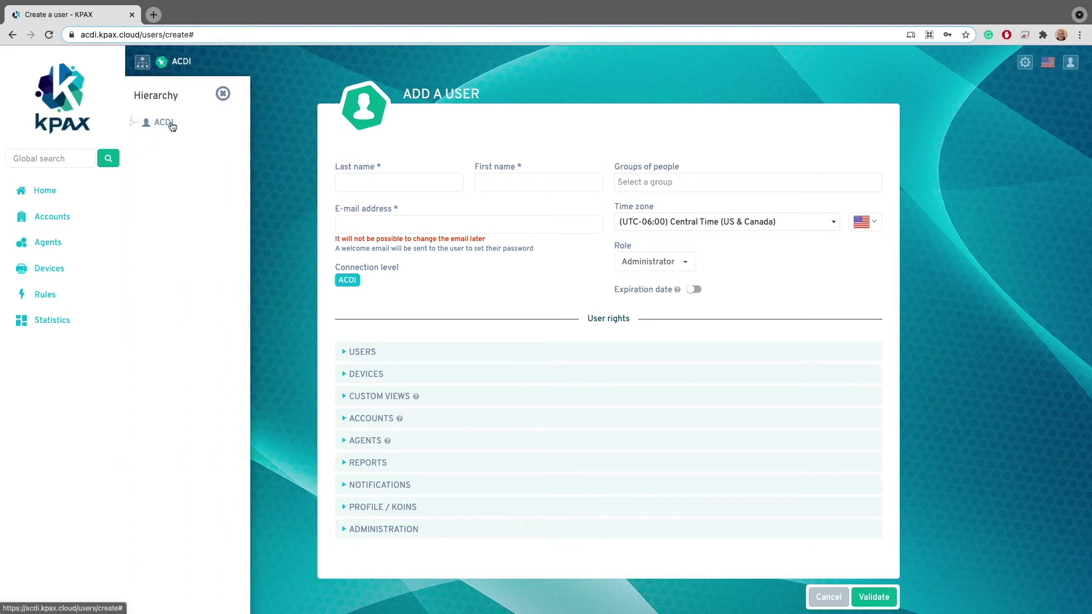
pyautogui.click(132, 122)
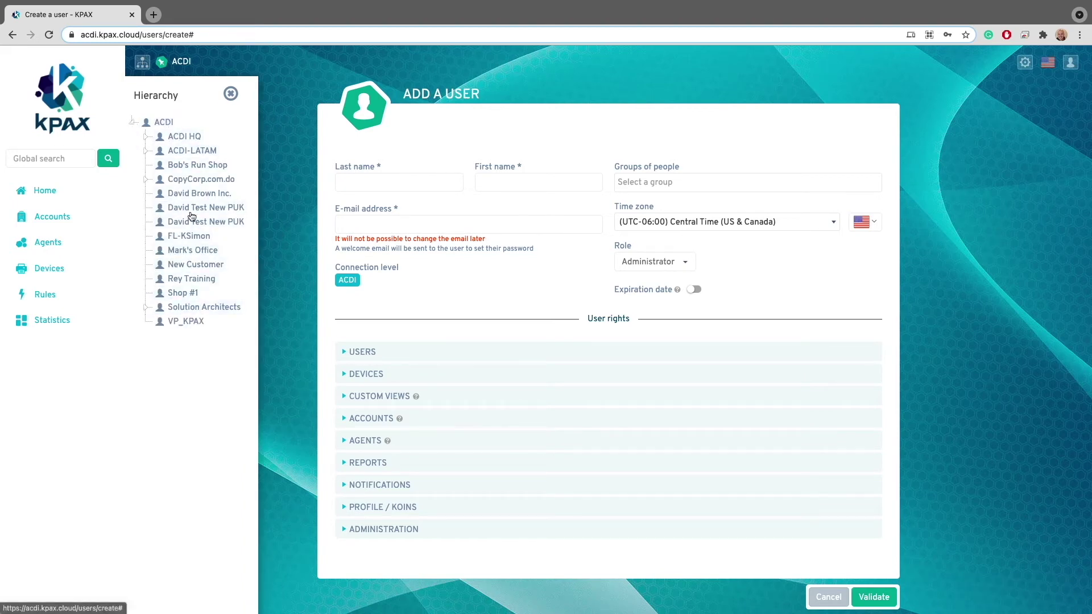
pyautogui.click(166, 143)
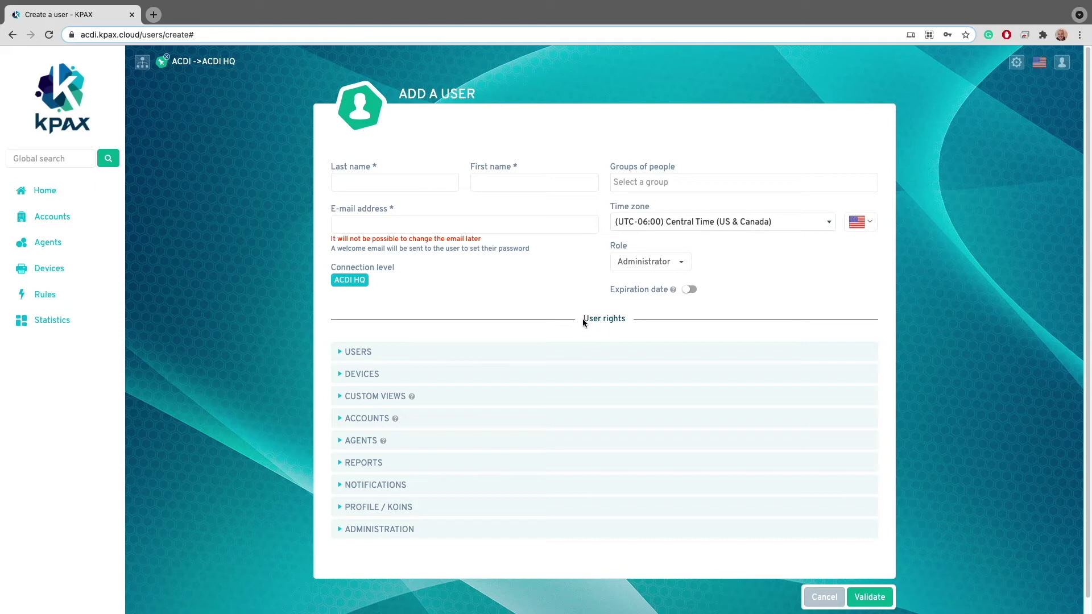
# Examine the user rights, groups of people and available roles in the new user form, and cancel it.
pyautogui.click(626, 320)
pyautogui.moveTo(626, 168); pyautogui.dragTo(677, 169)
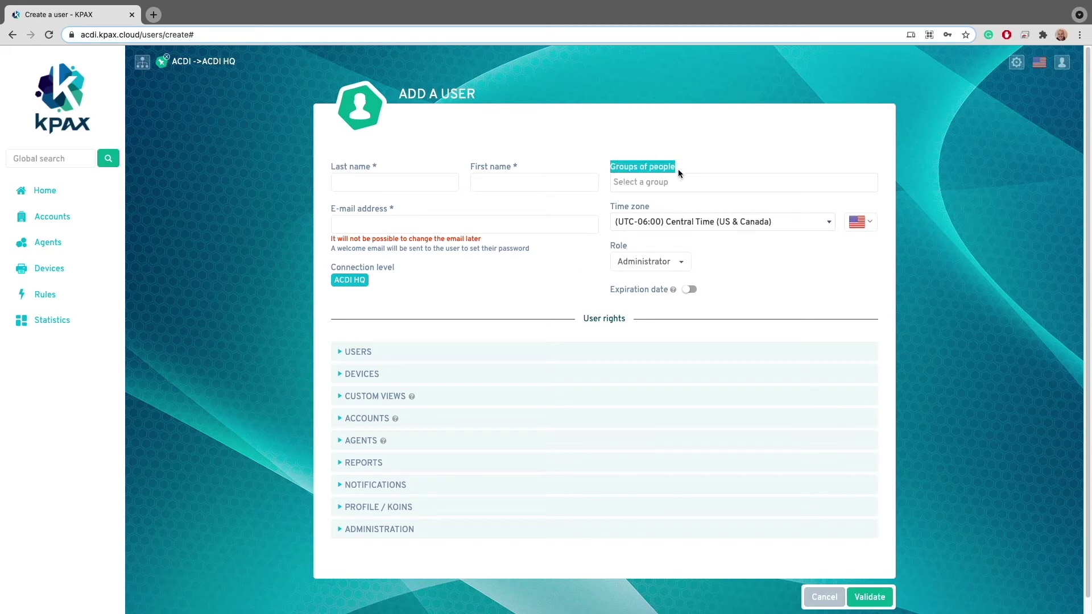
pyautogui.moveTo(609, 248); pyautogui.dragTo(629, 244)
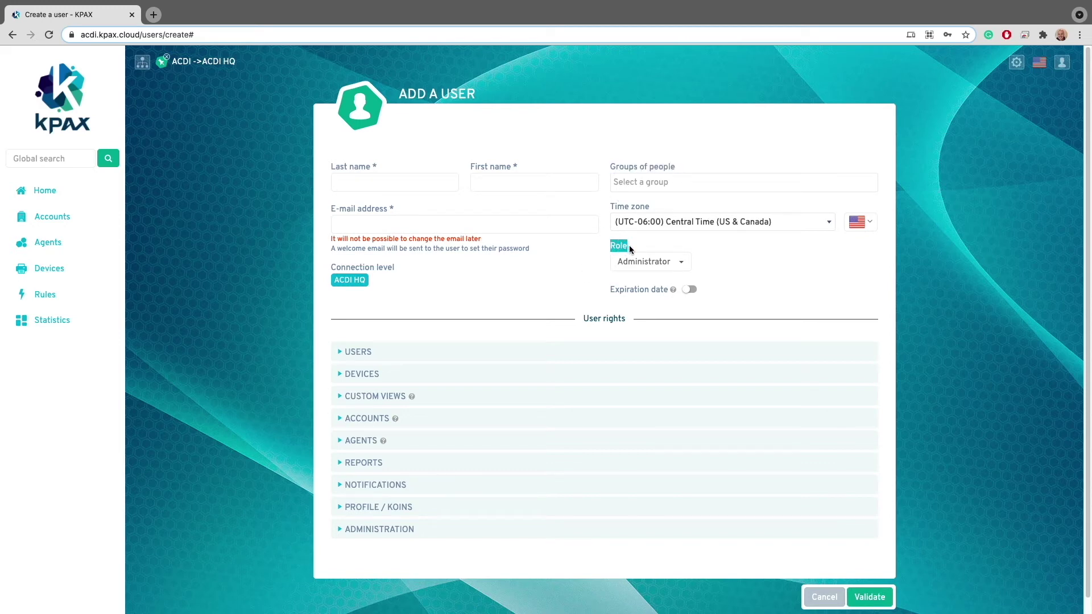
pyautogui.click(662, 263)
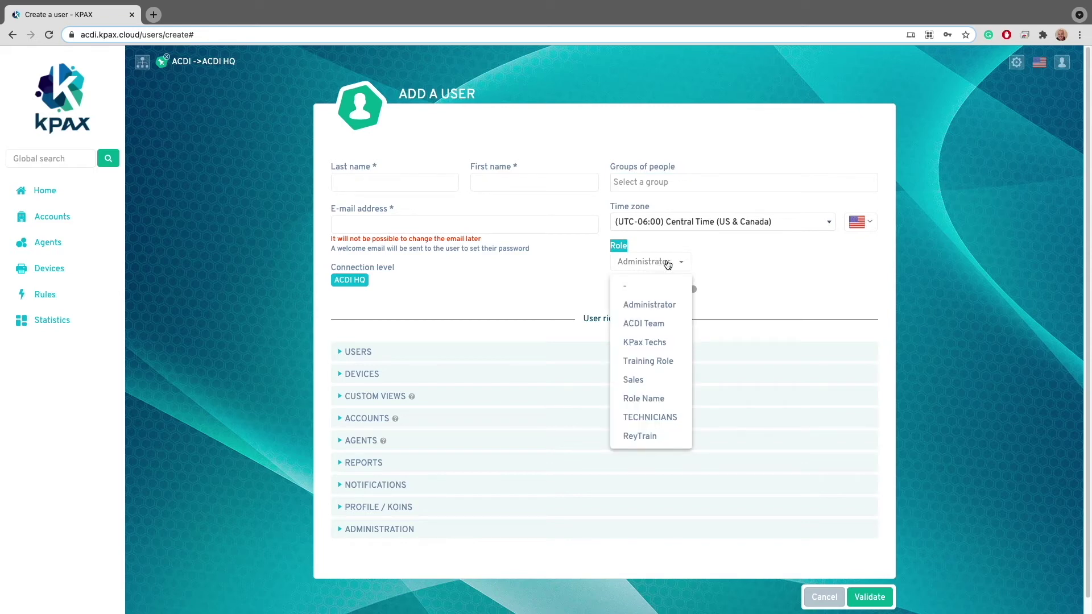
pyautogui.click(668, 263)
pyautogui.click(788, 281)
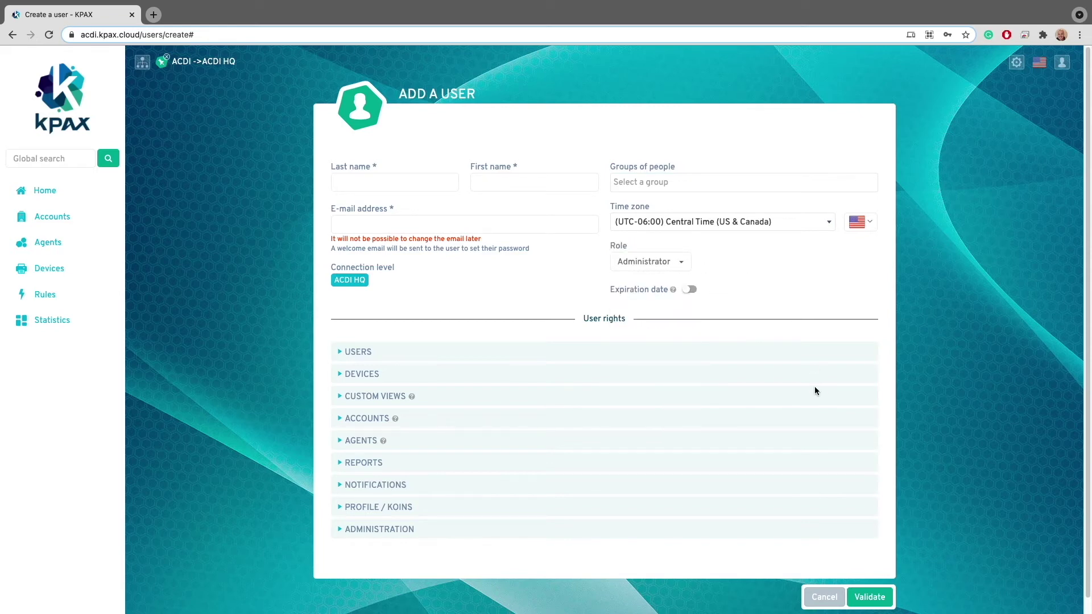
pyautogui.click(824, 597)
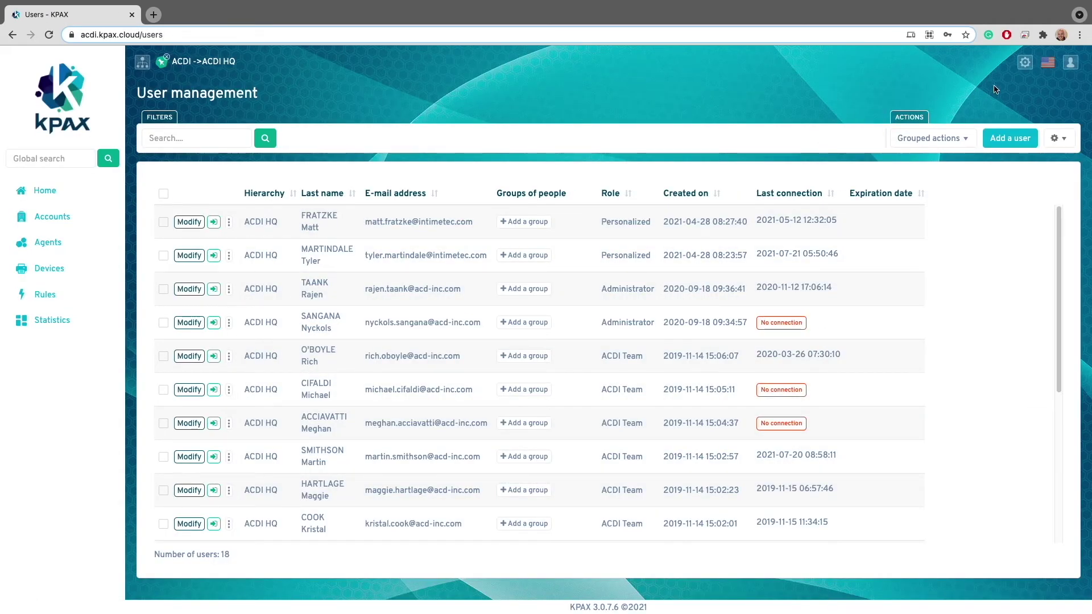
# Open role management and start a new role named "Role Name".
pyautogui.click(1025, 64)
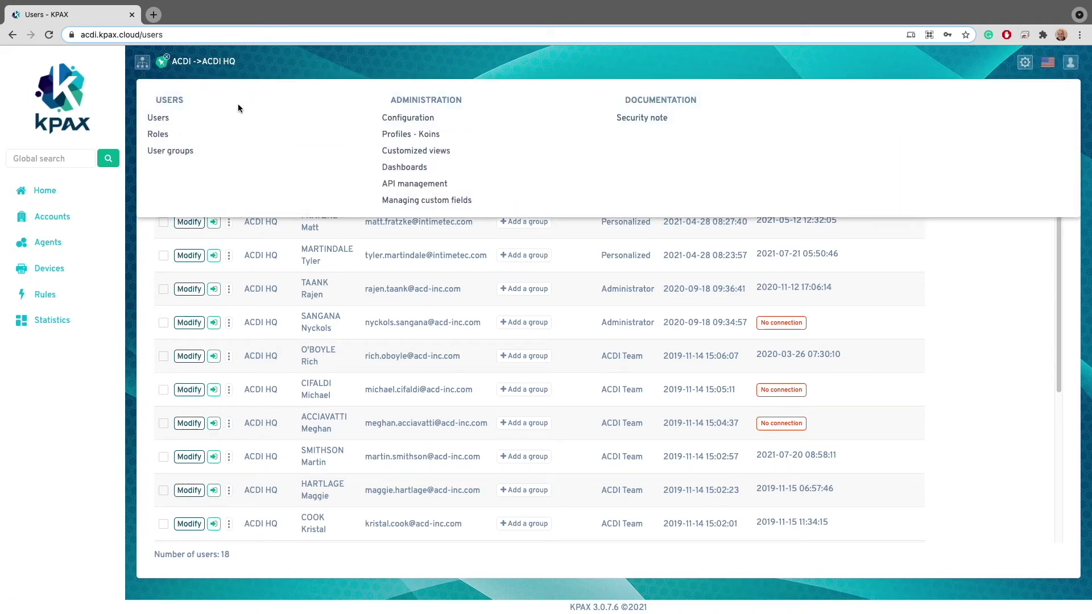
pyautogui.click(157, 134)
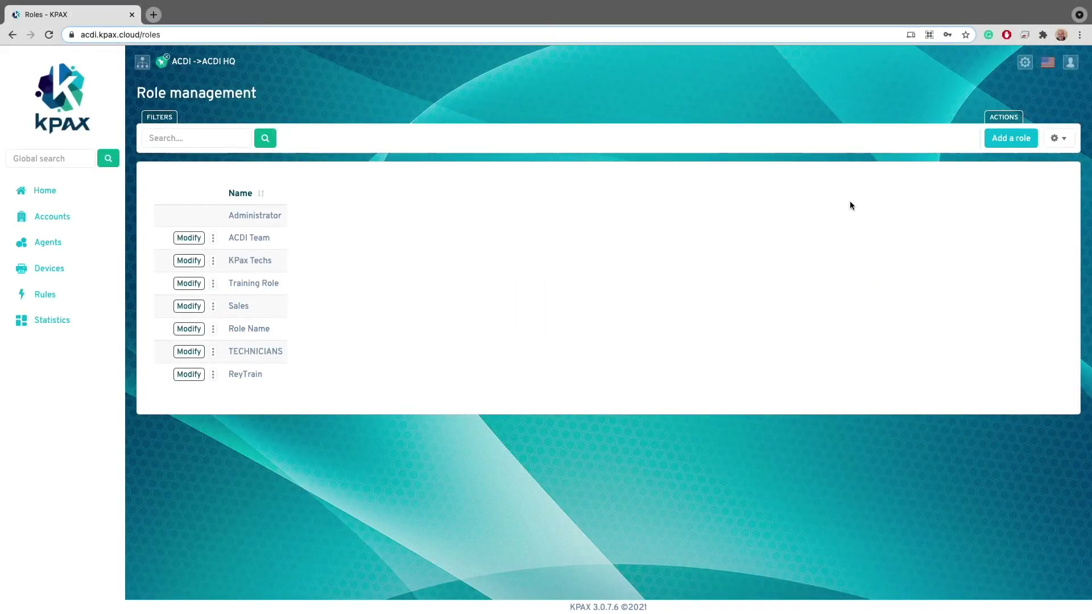
pyautogui.click(1013, 147)
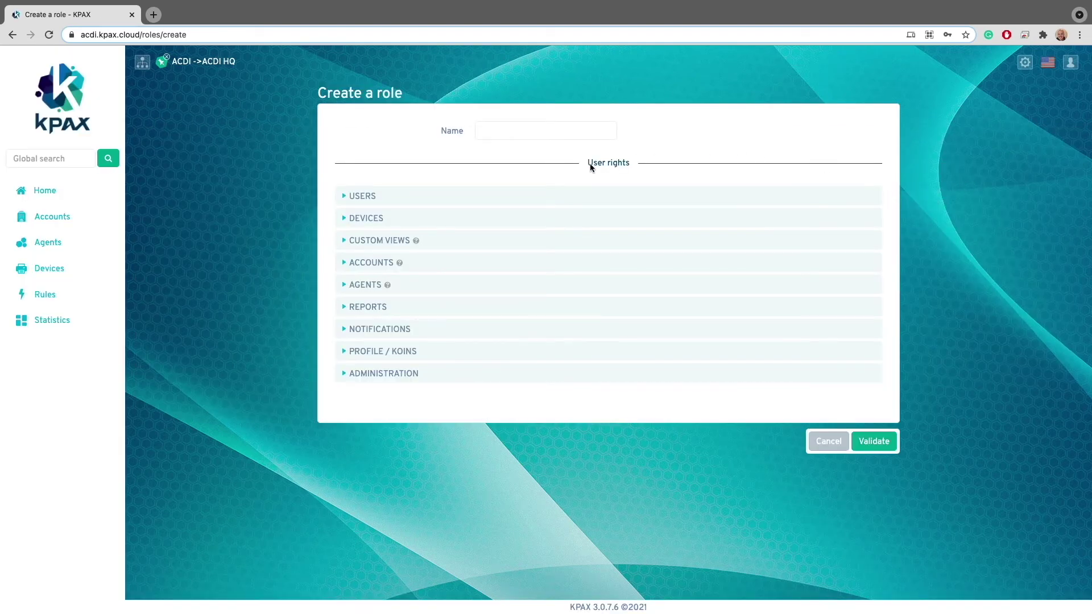
pyautogui.click(508, 134)
pyautogui.write('Ro')
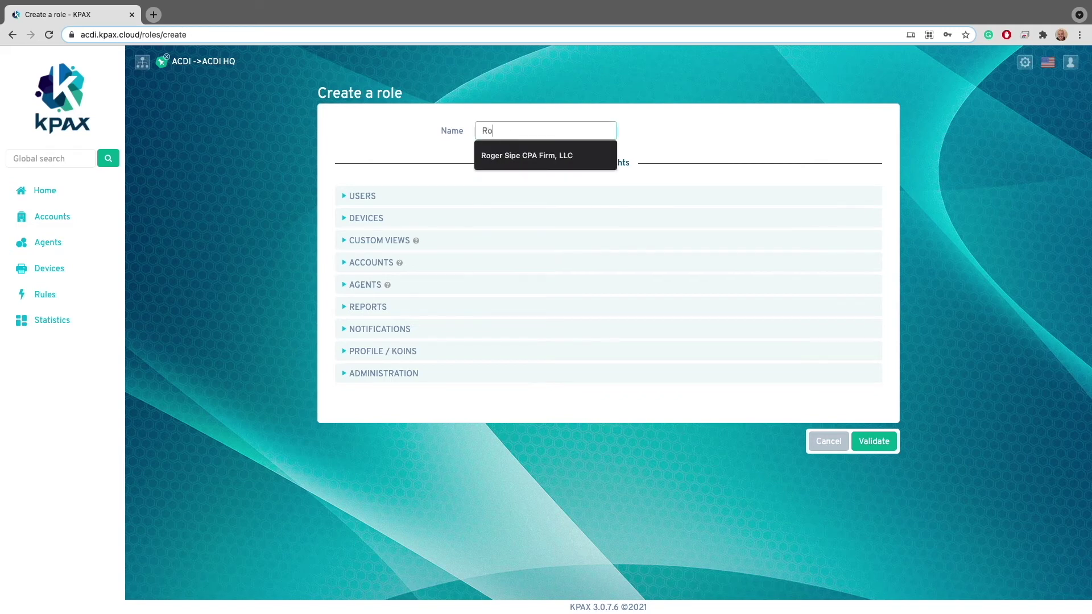
pyautogui.write('le Name')
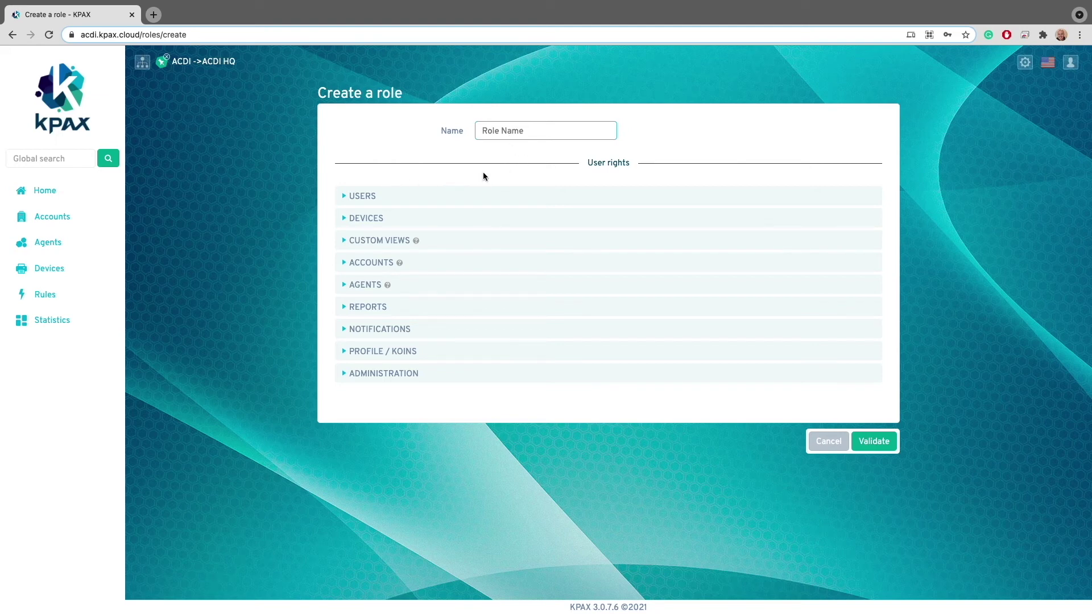
# Examine the new role's user rights for Users, Devices, Custom Views and Accounts.
pyautogui.click(344, 197)
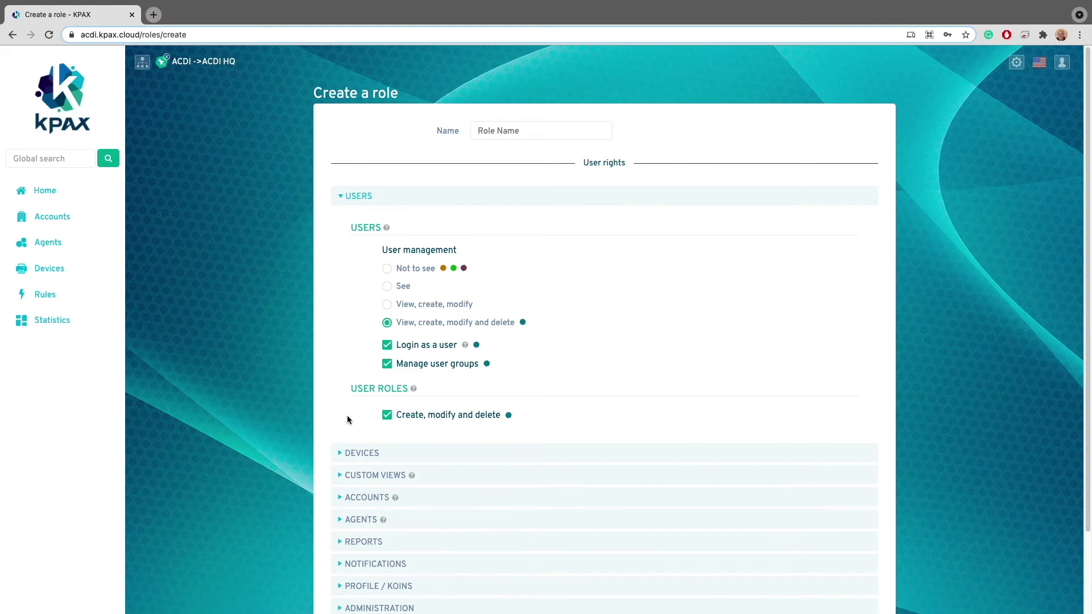
pyautogui.click(341, 452)
pyautogui.scroll(-5, 364, 324)
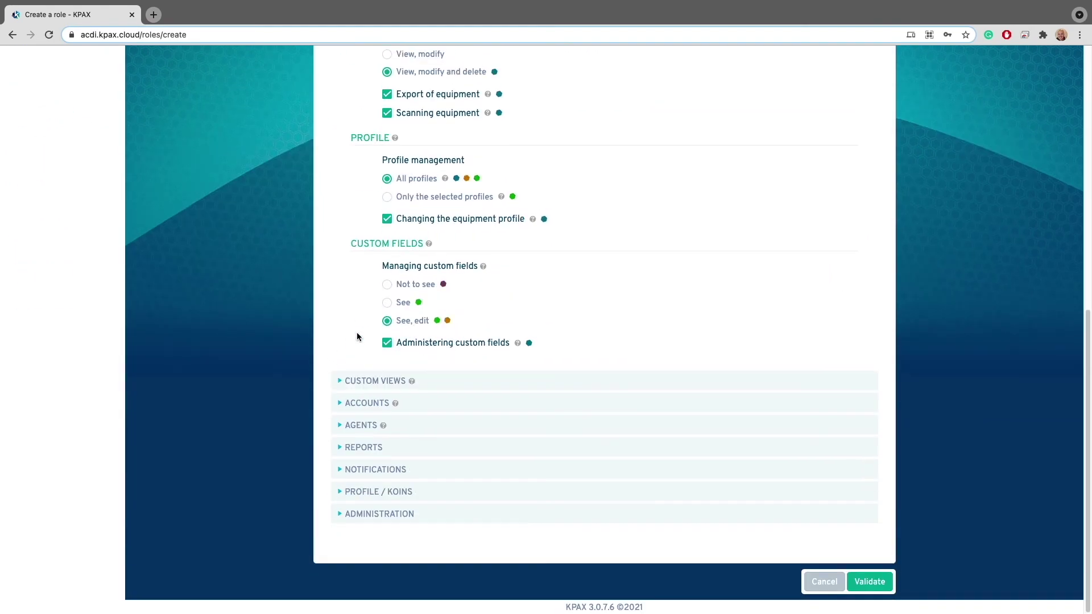
pyautogui.click(344, 381)
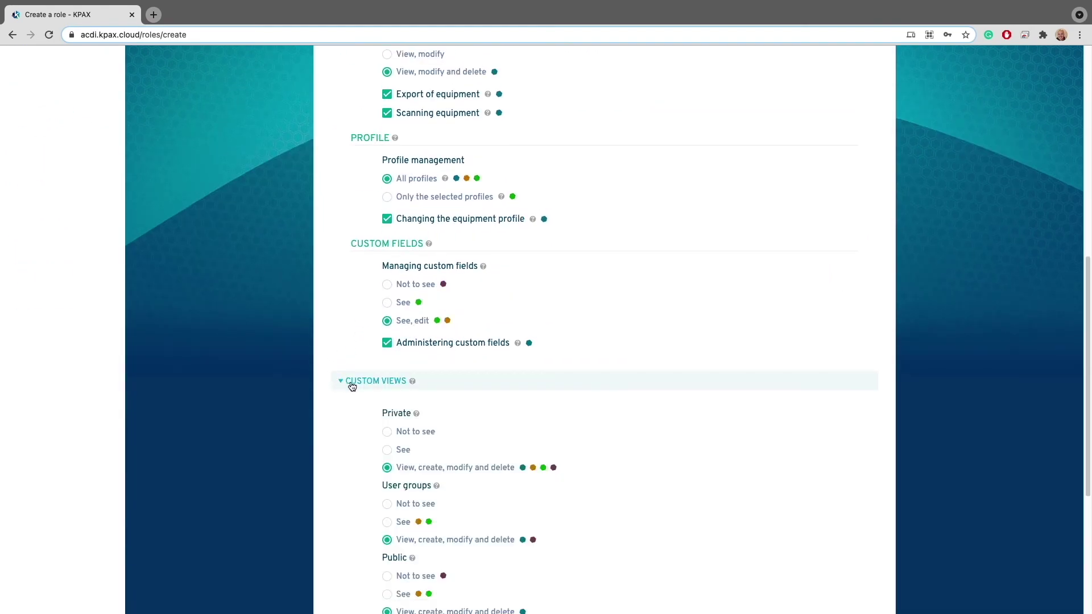
pyautogui.scroll(-3, 349, 375)
pyautogui.scroll(-2, 349, 370)
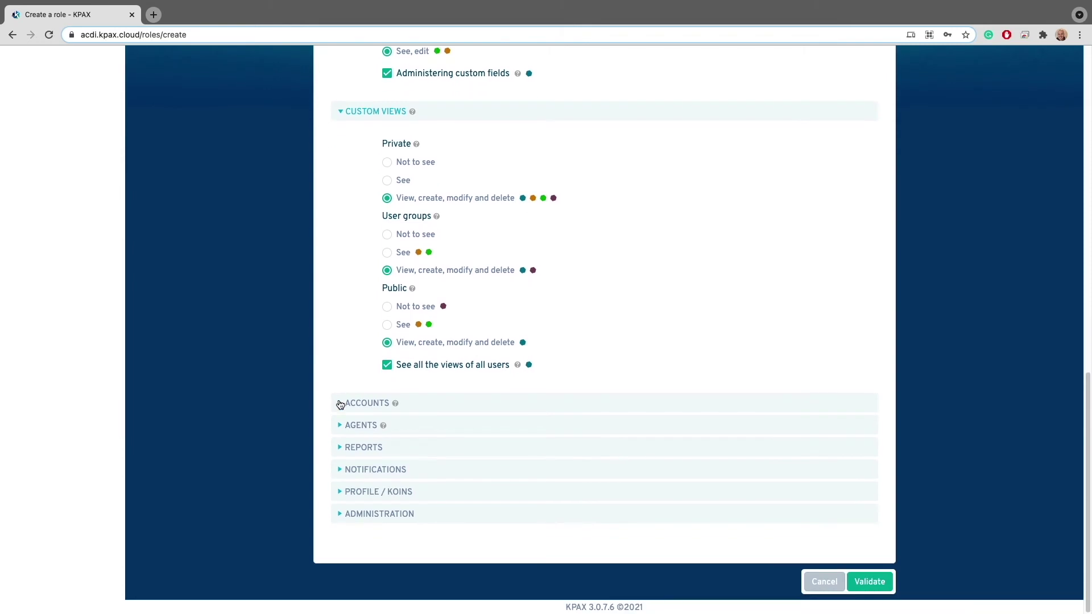
pyautogui.click(339, 401)
pyautogui.scroll(-5, 349, 343)
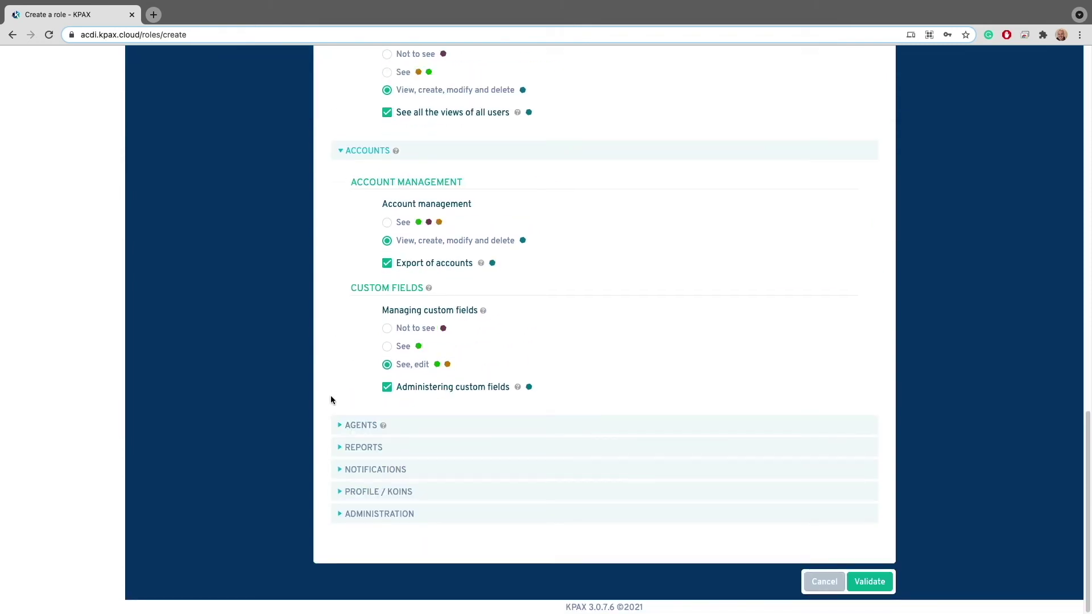
# Examine the role's rights for Agents, Reports and Notifications, and cancel the role's creation.
pyautogui.click(339, 426)
pyautogui.scroll(-6, 311, 391)
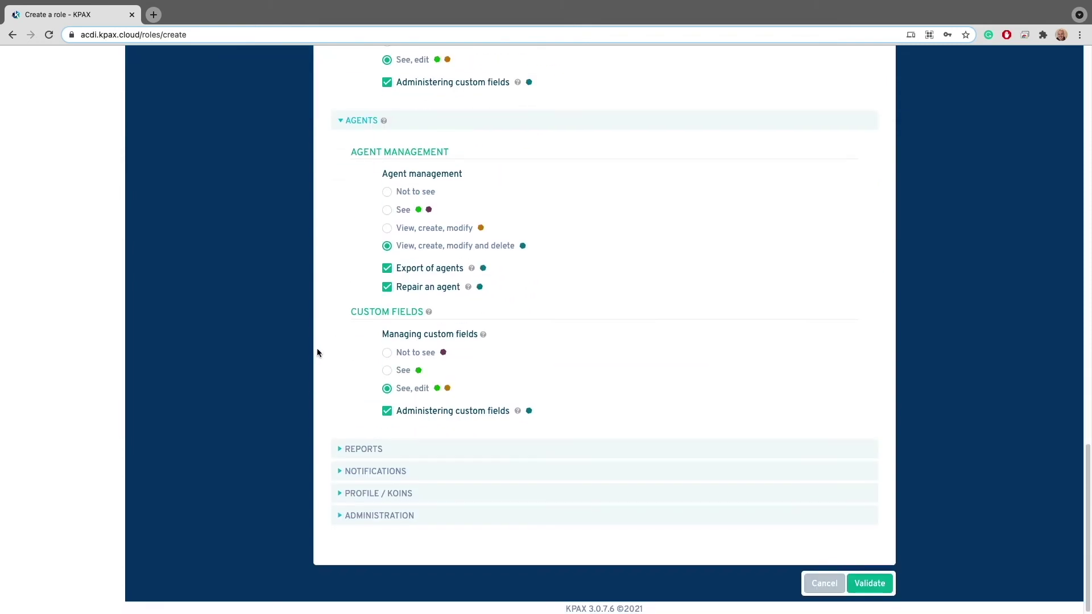
pyautogui.click(339, 448)
pyautogui.scroll(-5, 300, 378)
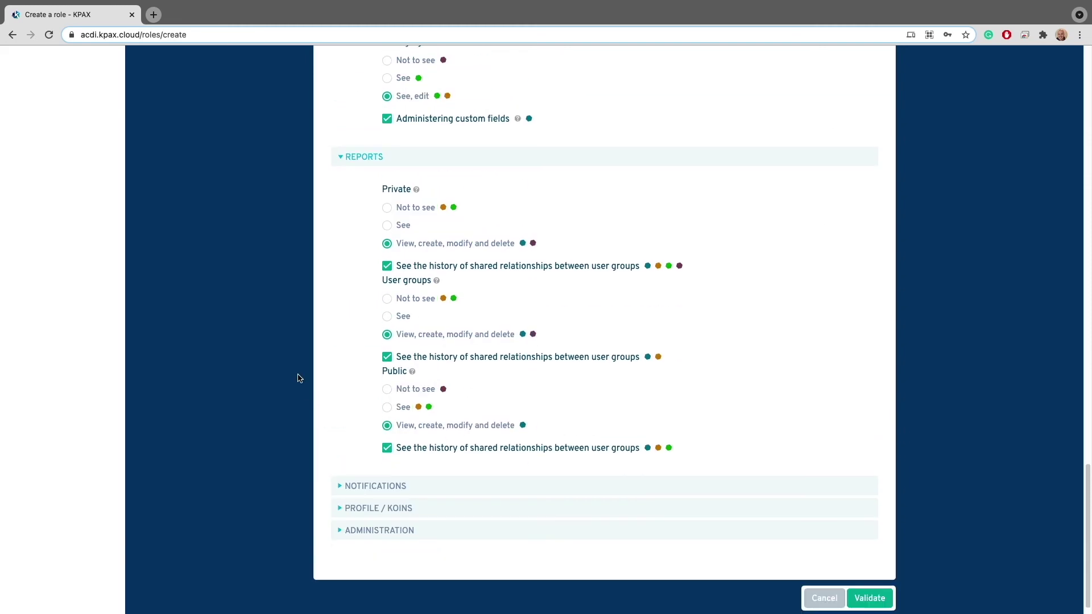
pyautogui.click(340, 469)
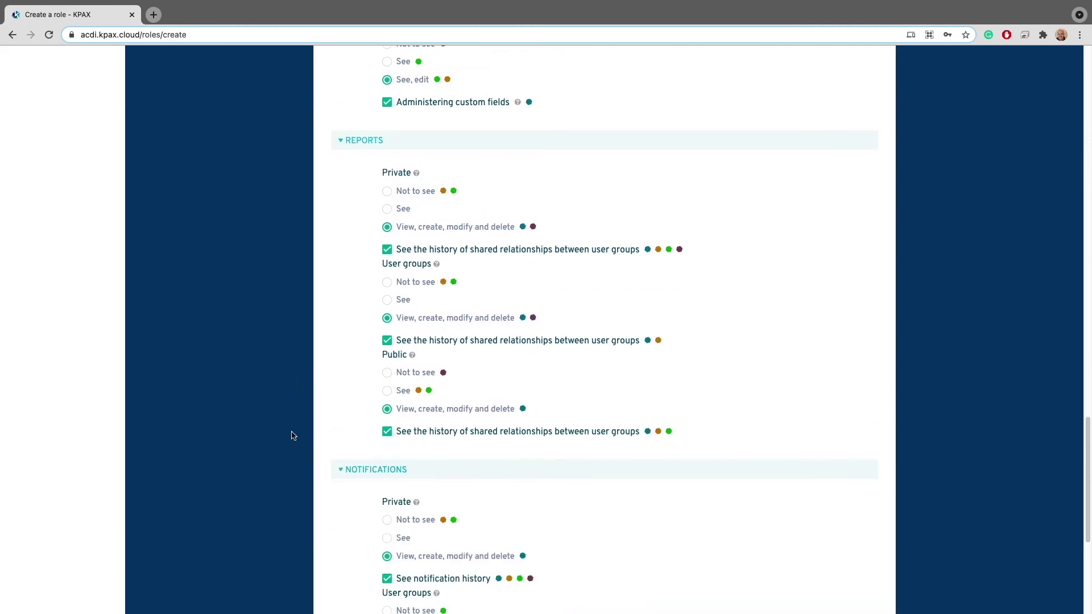
pyautogui.scroll(-5, 293, 435)
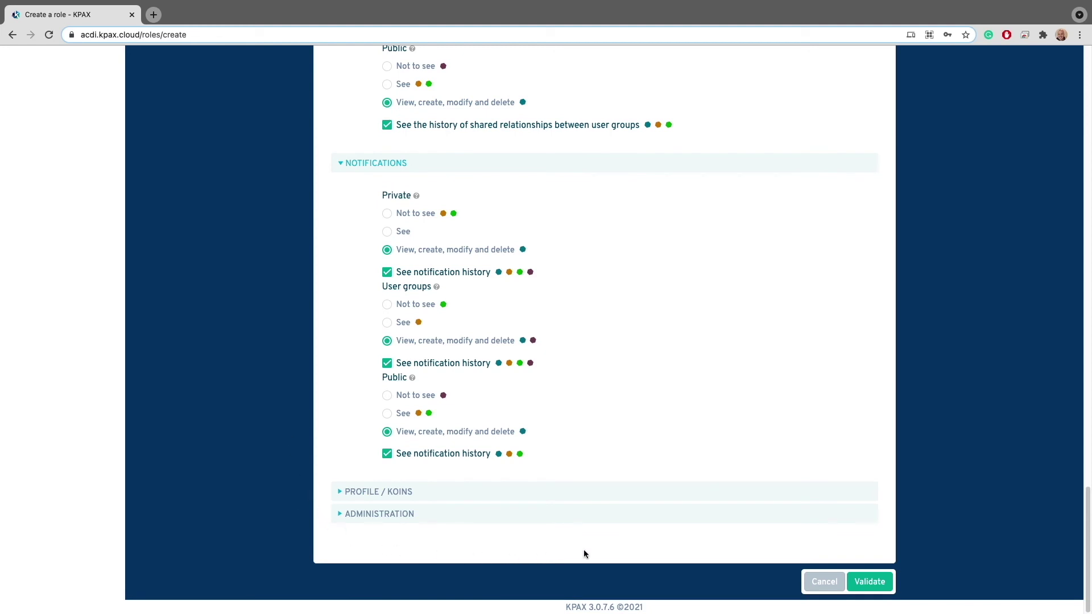
pyautogui.click(878, 583)
pyautogui.click(825, 585)
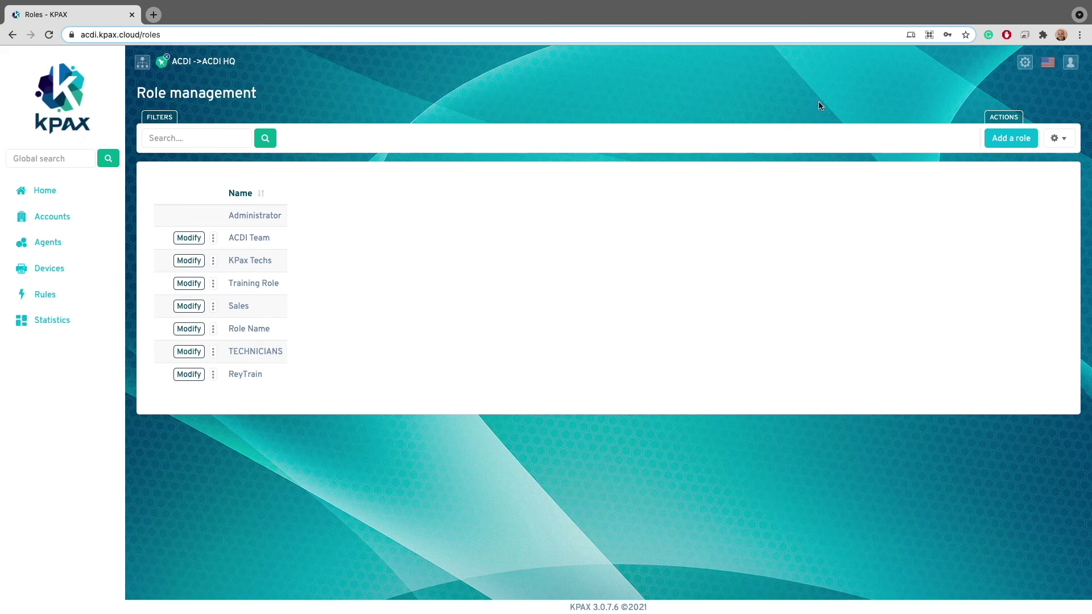
# Open the user group management list.
pyautogui.click(1024, 63)
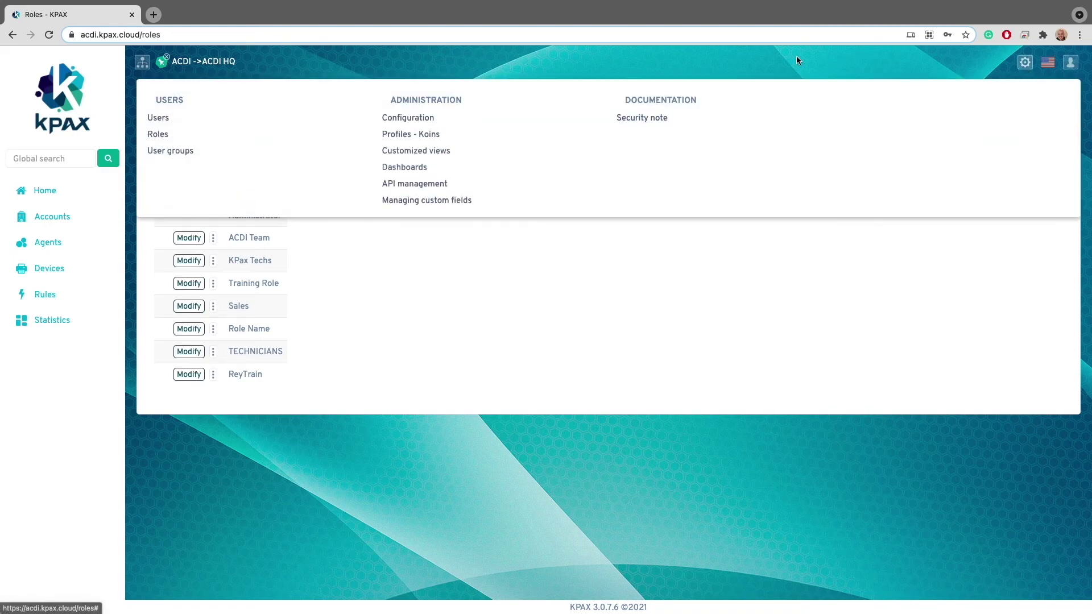
pyautogui.click(182, 151)
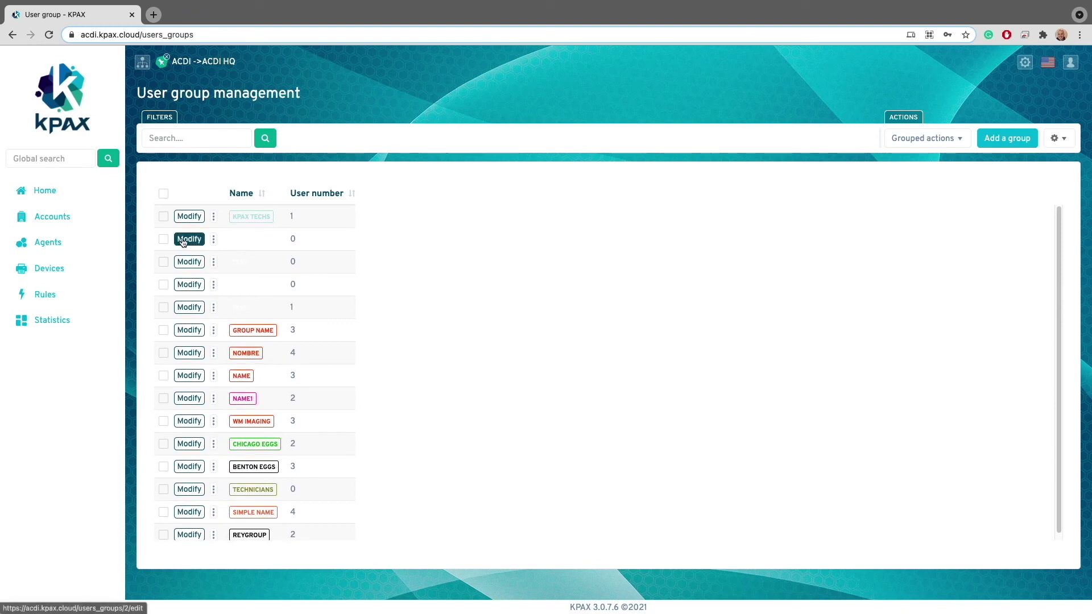
# Check which additional actions are available for the second user group in the list.
pyautogui.click(214, 239)
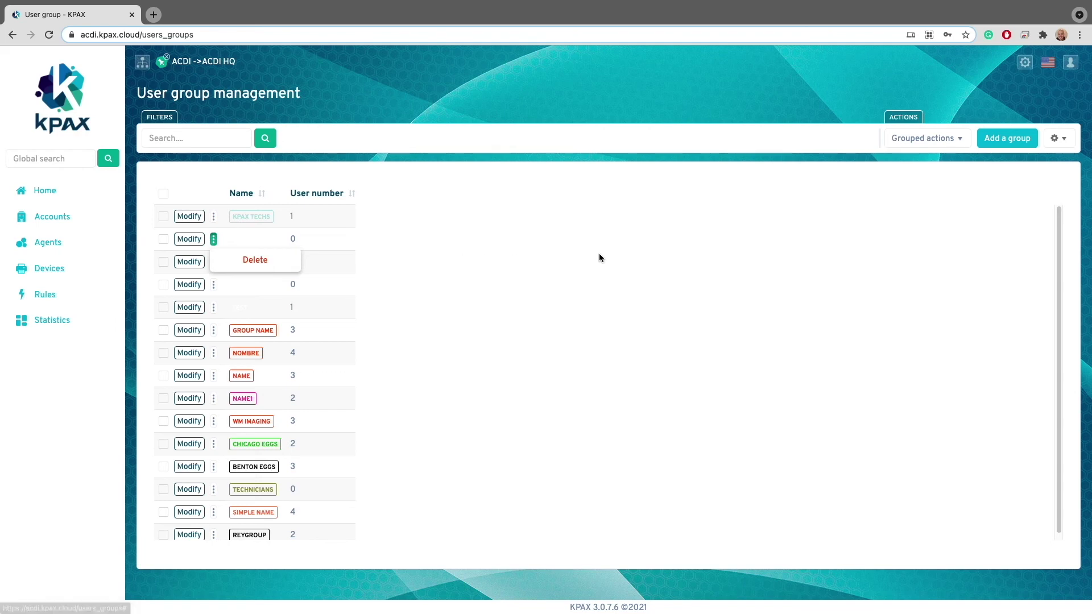
pyautogui.click(640, 262)
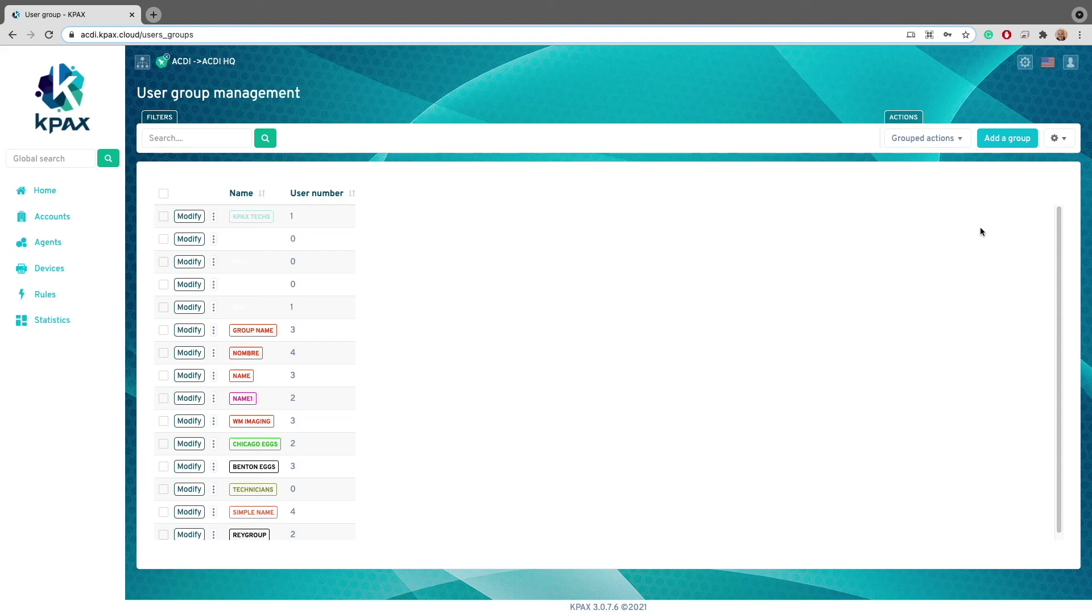
# Start creating a new user group and name it "Group Name".
pyautogui.click(1016, 147)
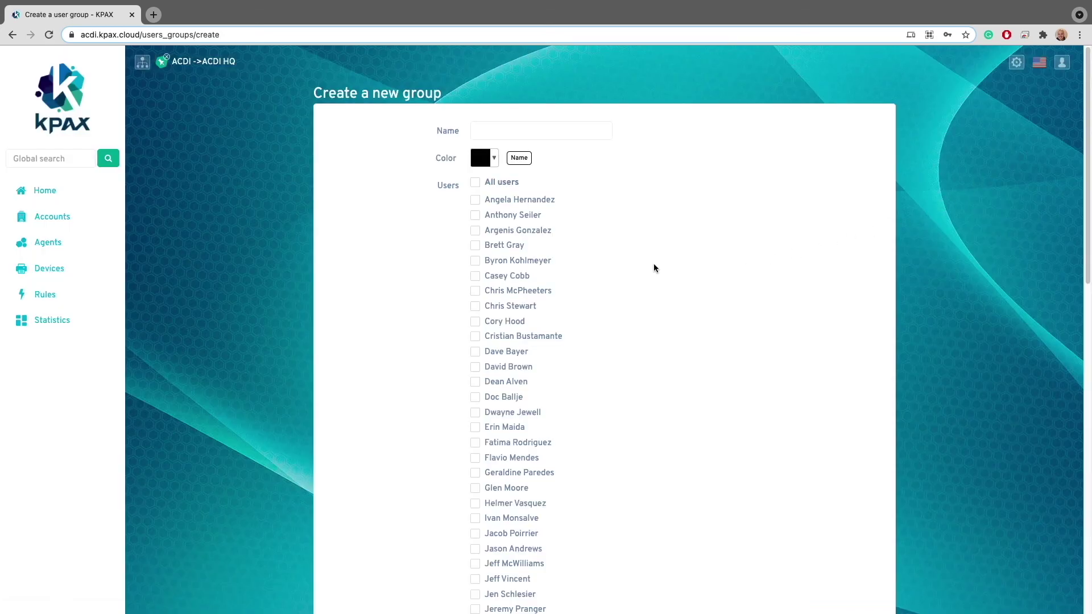
pyautogui.click(529, 130)
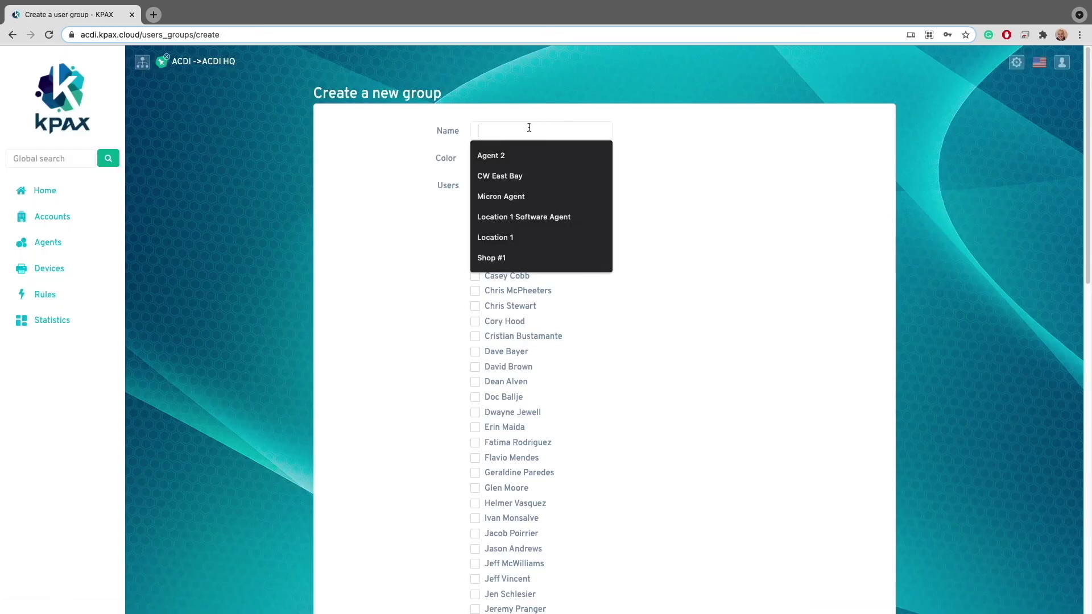
pyautogui.write('Group')
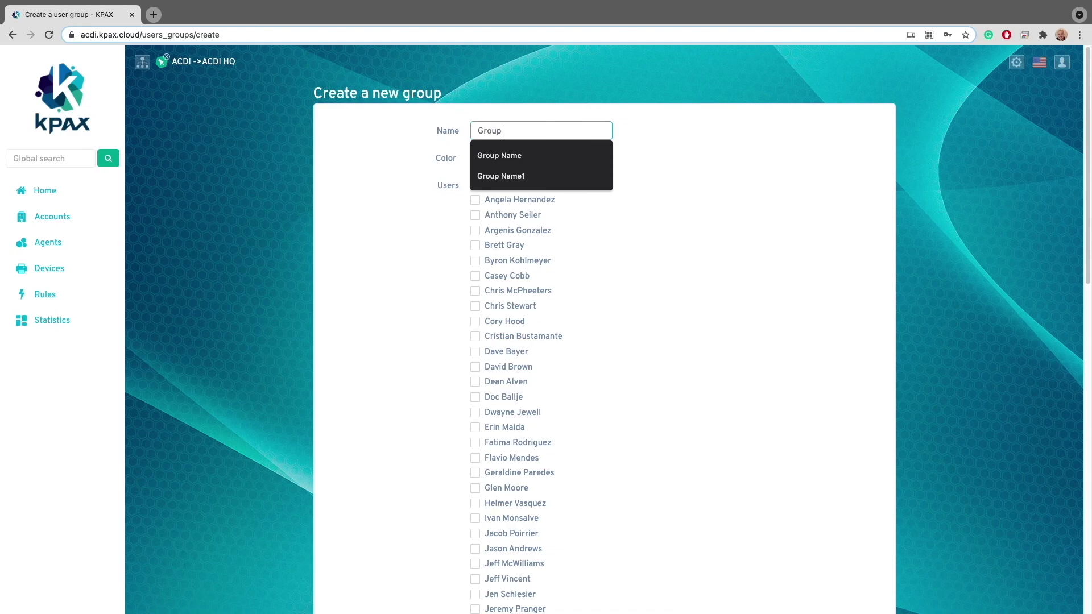
pyautogui.press('Down')
# Set the new group's color to a bright cyan.
pyautogui.scroll(-15, 546, 329)
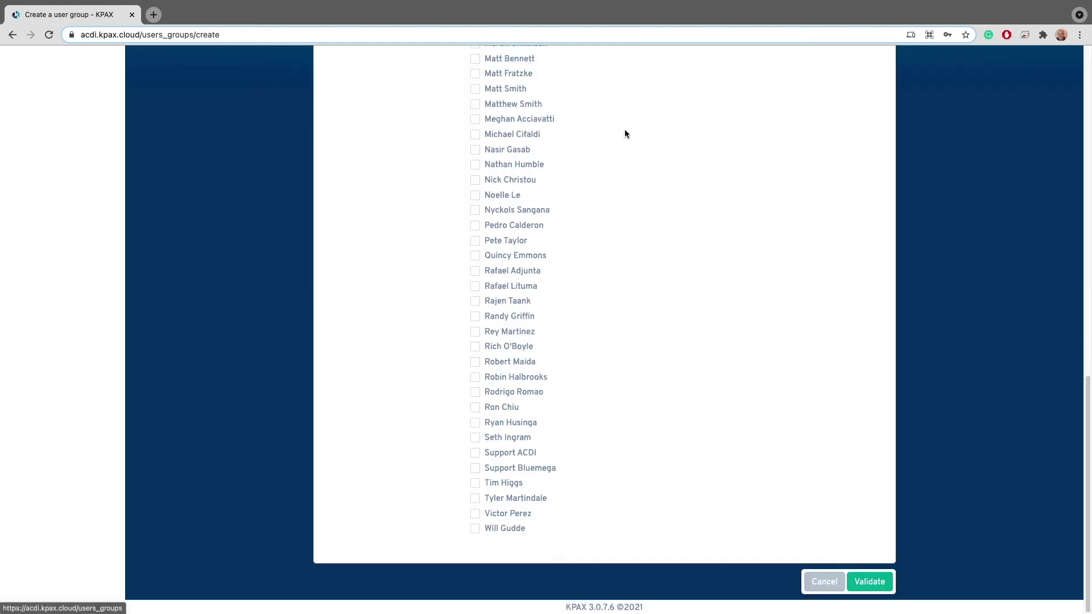
pyautogui.scroll(15, 624, 135)
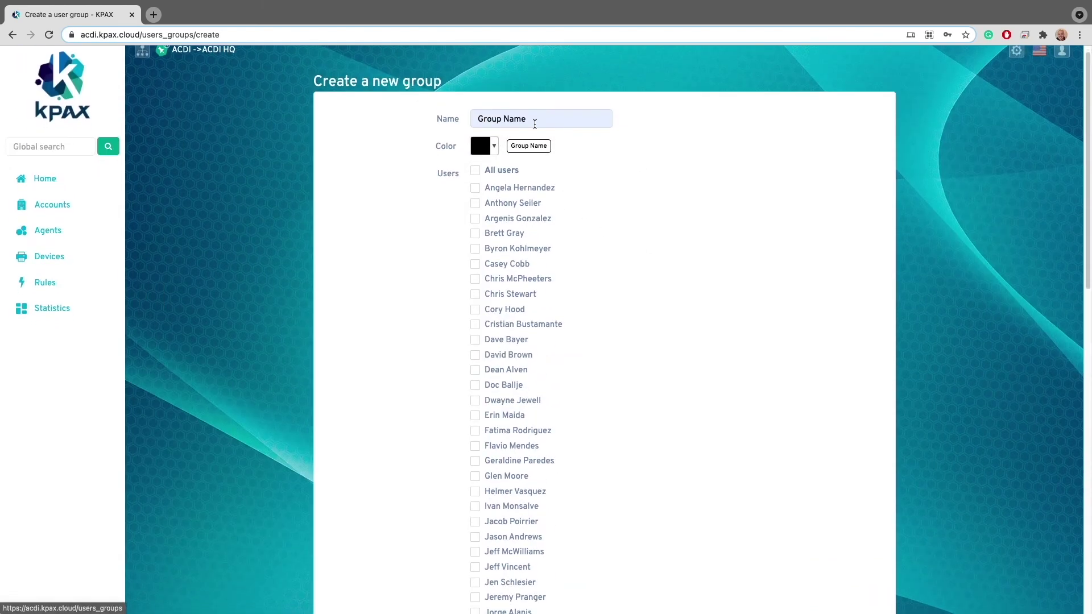
pyautogui.click(495, 147)
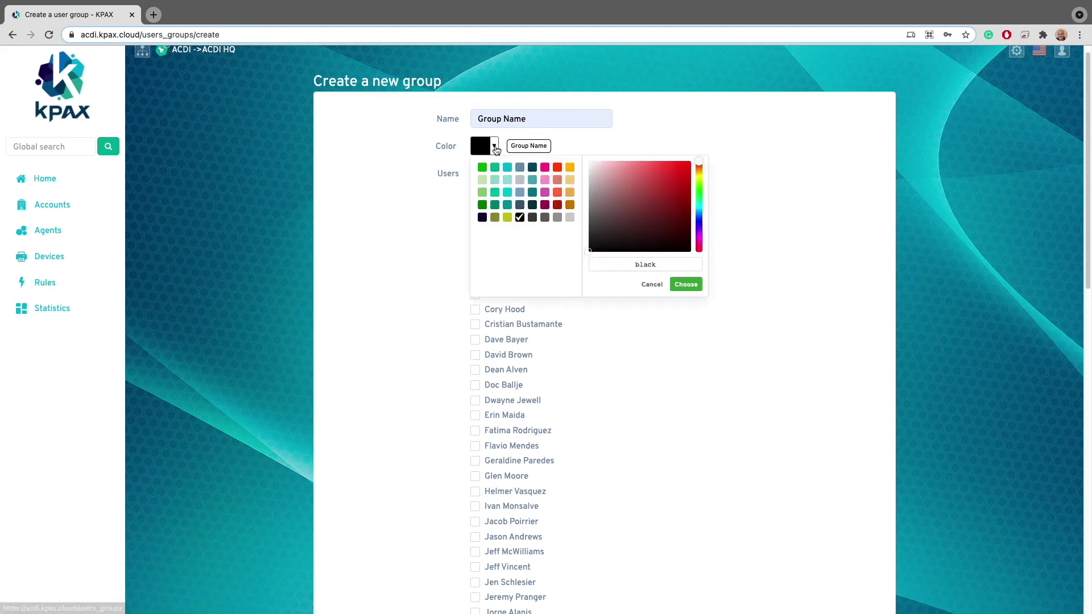
pyautogui.click(507, 171)
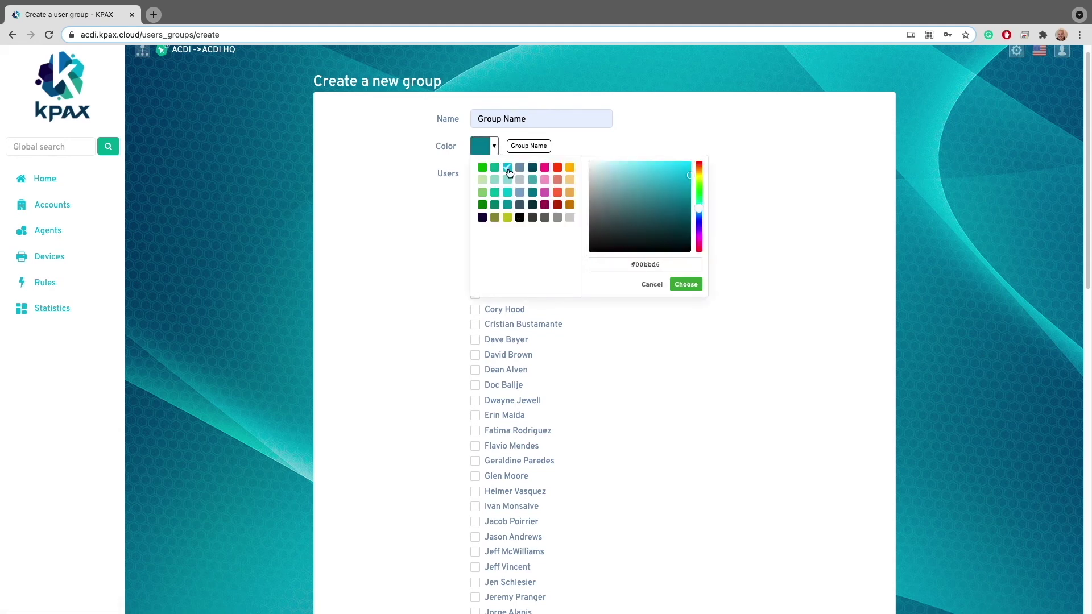
pyautogui.click(687, 165)
pyautogui.click(690, 284)
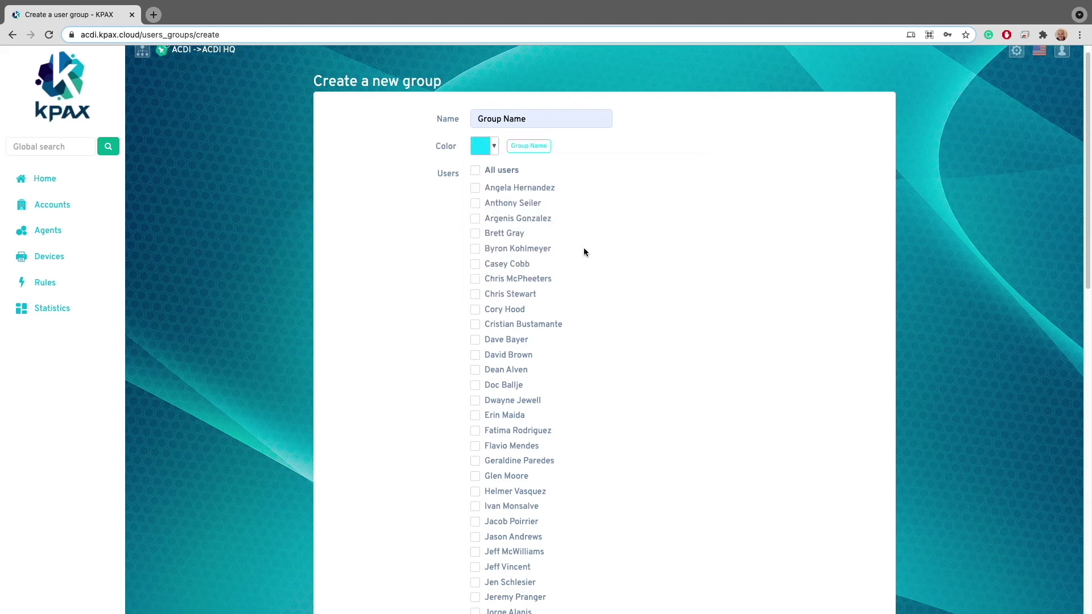
# Select five individual users as members of the new group, and cancel the group's creation.
pyautogui.click(474, 233)
pyautogui.click(475, 309)
pyautogui.click(474, 447)
pyautogui.scroll(-4, 484, 489)
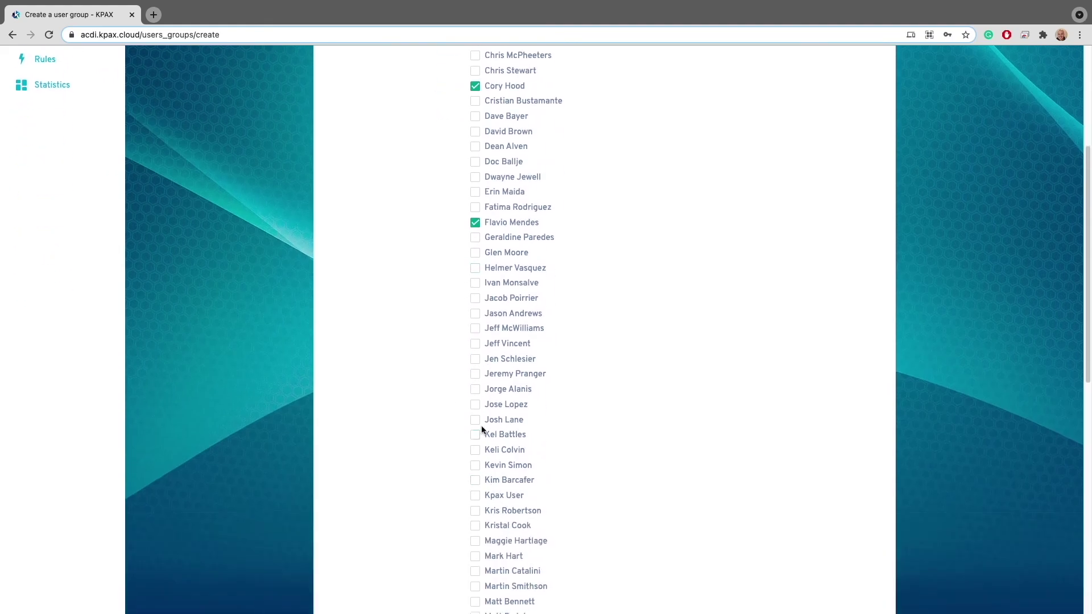
pyautogui.click(475, 436)
pyautogui.click(475, 450)
pyautogui.scroll(-10, 763, 460)
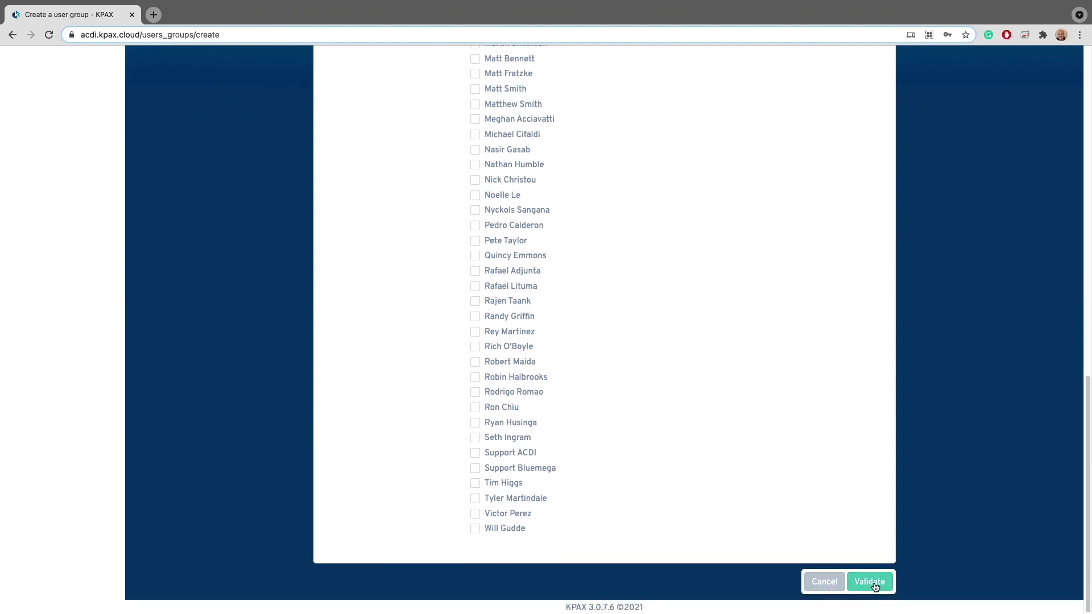
pyautogui.click(829, 584)
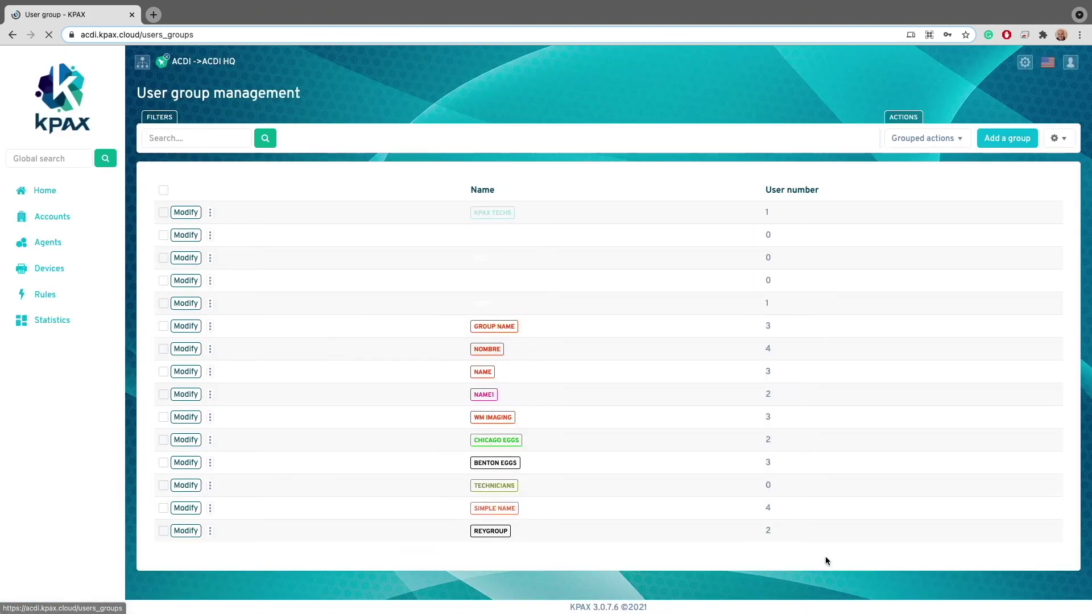